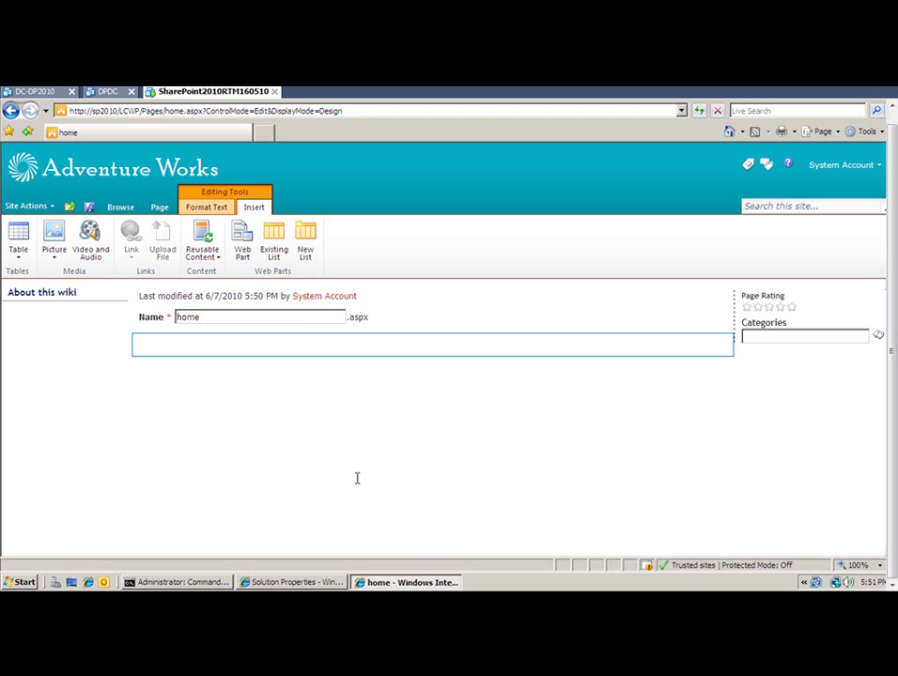
Place the editing point in the empty content area of the home.aspx wiki page
click(271, 352)
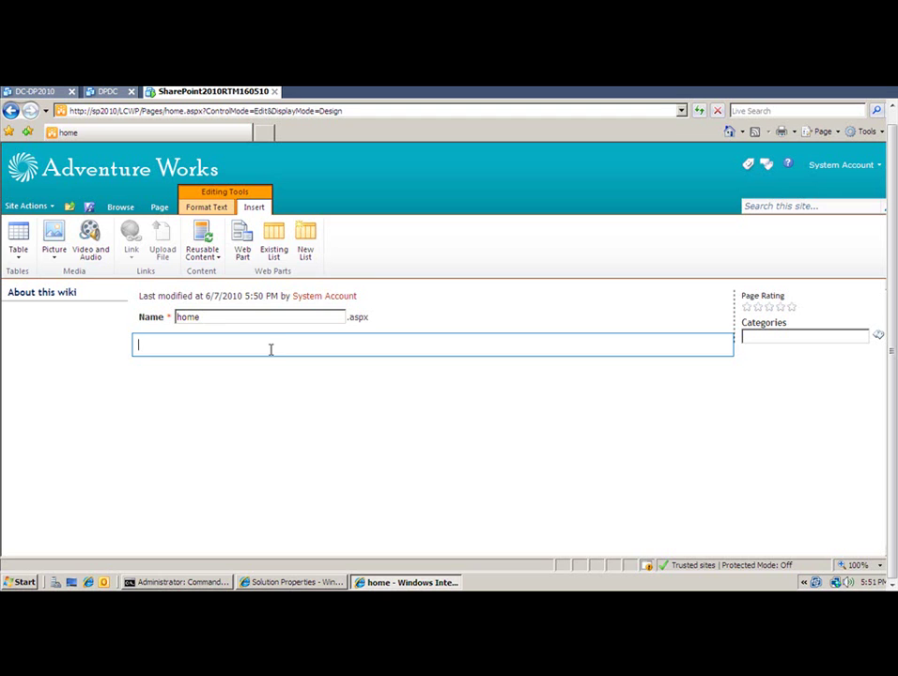
Add the Lightning Conductor 2010 WebPart and choose Configure Lightning Conductor 2010 from its menu
click(245, 243)
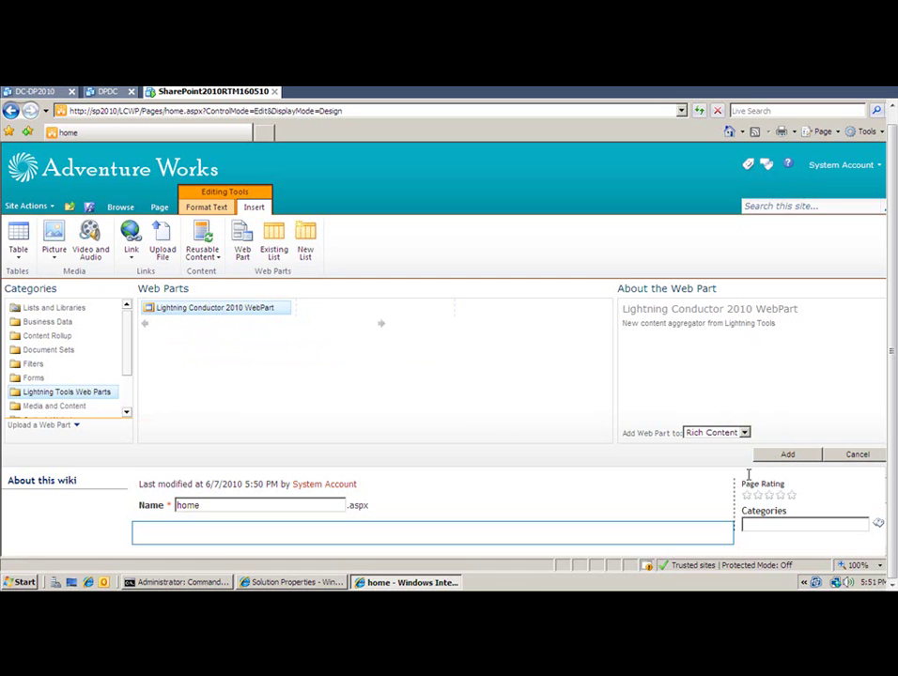
click(787, 454)
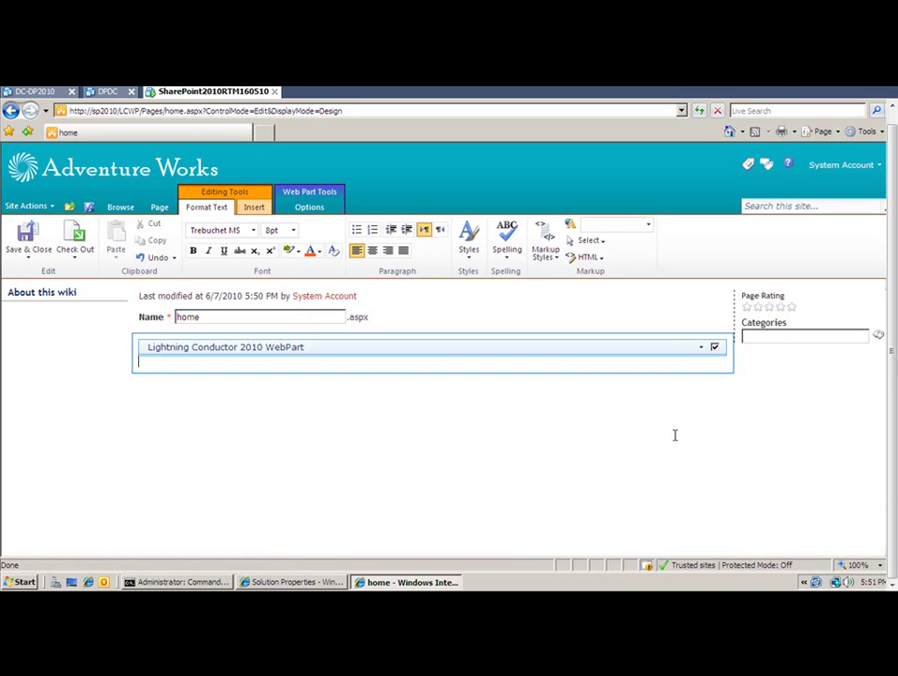
click(700, 348)
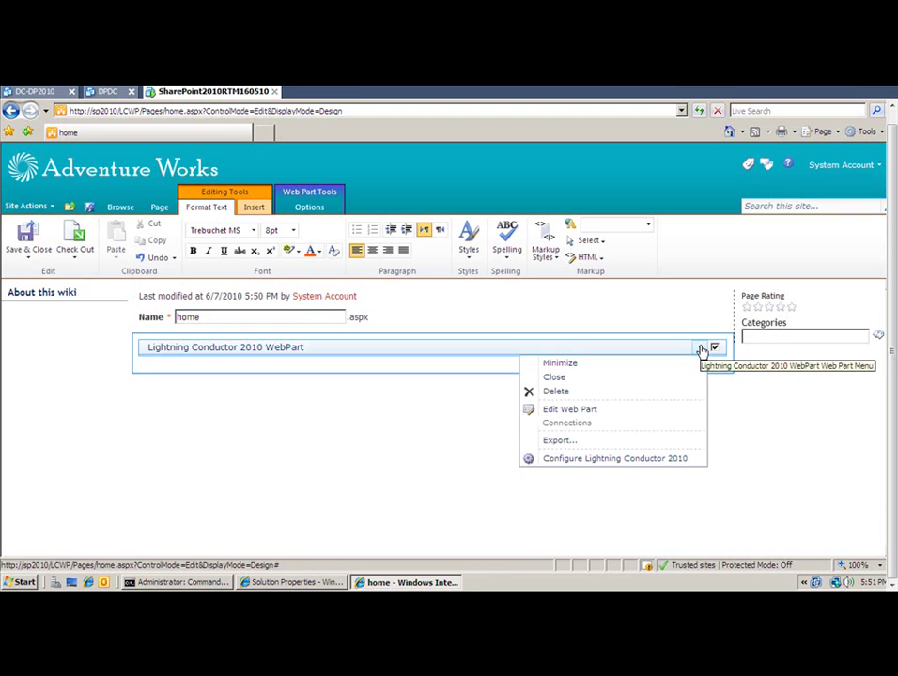
click(584, 462)
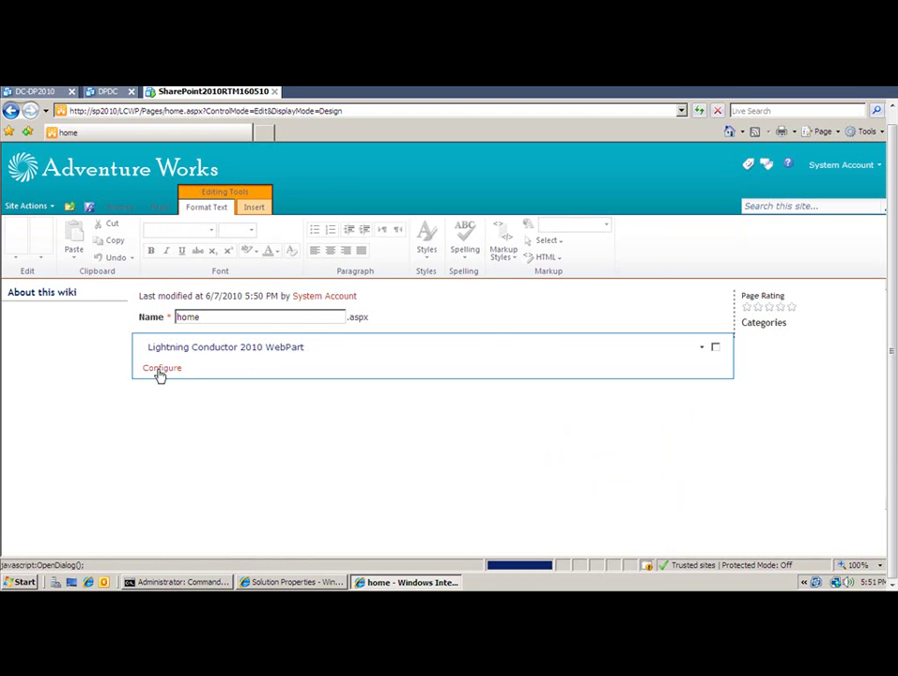
click(159, 369)
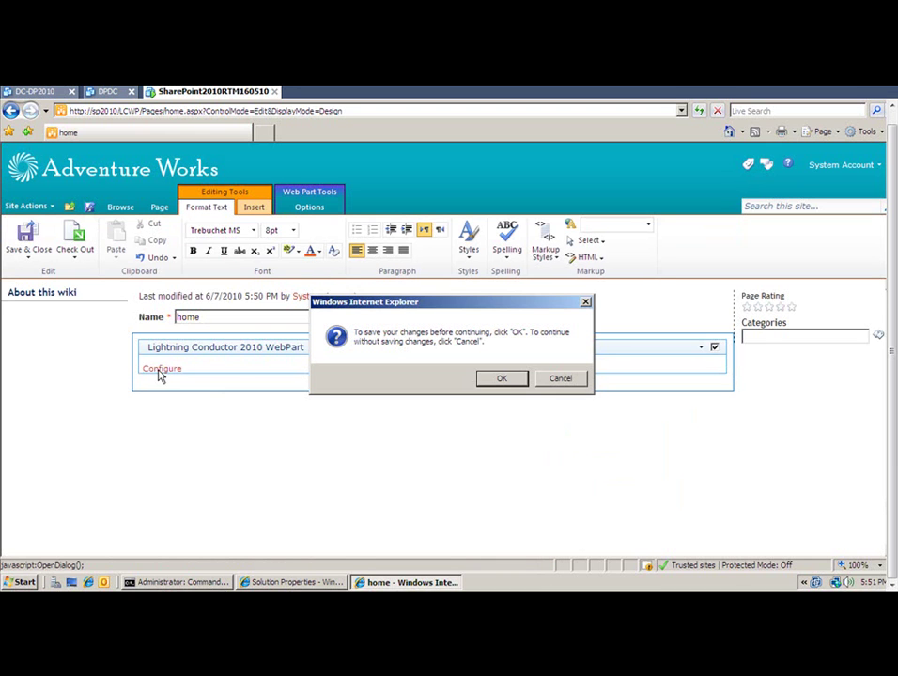
Save the page changes and change the data refreshing interval to 25 seconds
click(512, 382)
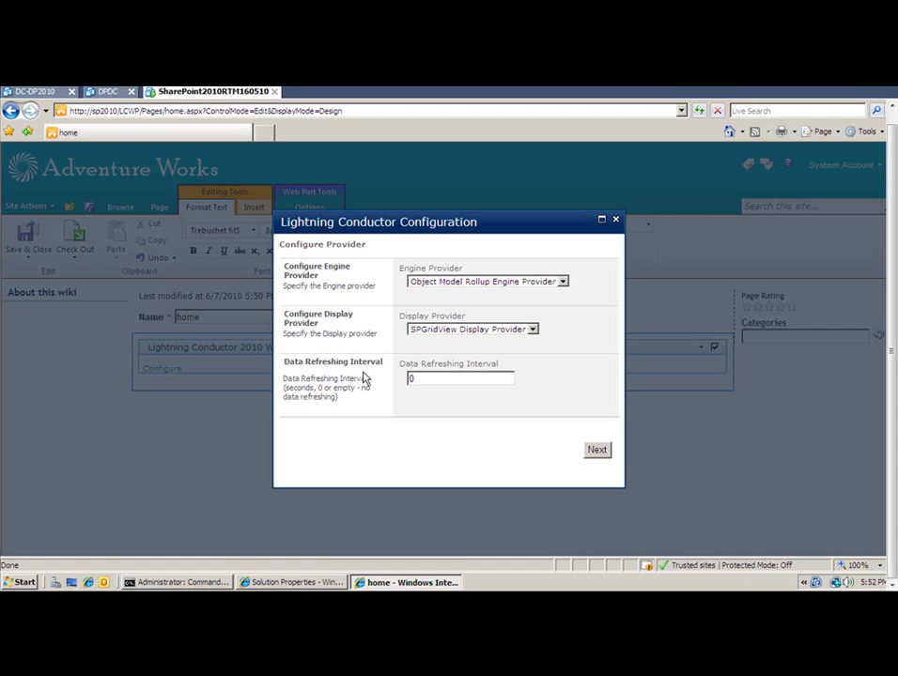
drag(433, 380, 402, 378)
text(25)
In the rollup engine, scope items to multiple site collections with Products and sales ticked
click(595, 454)
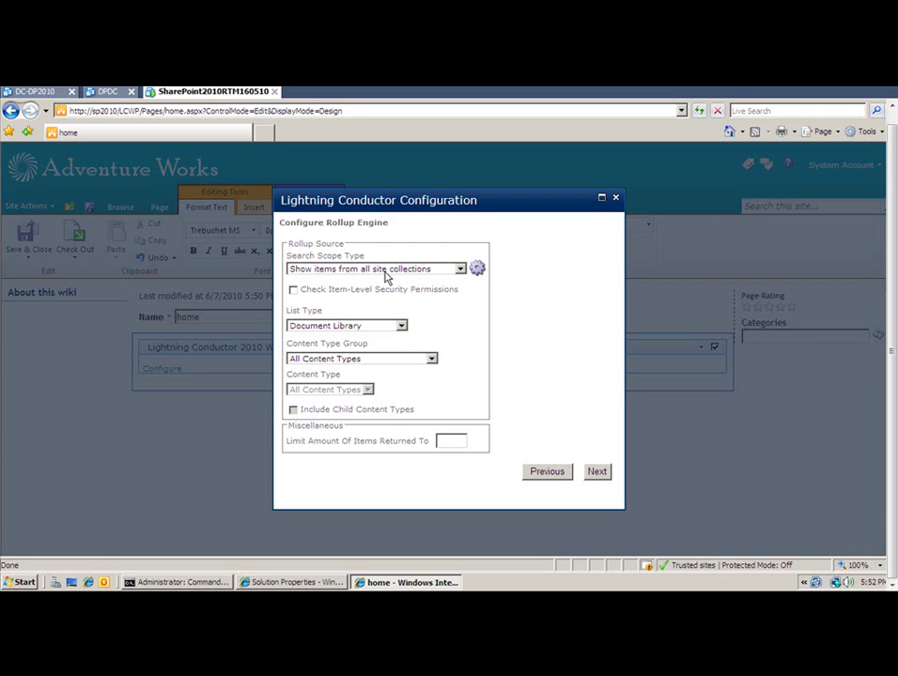
click(385, 269)
click(385, 291)
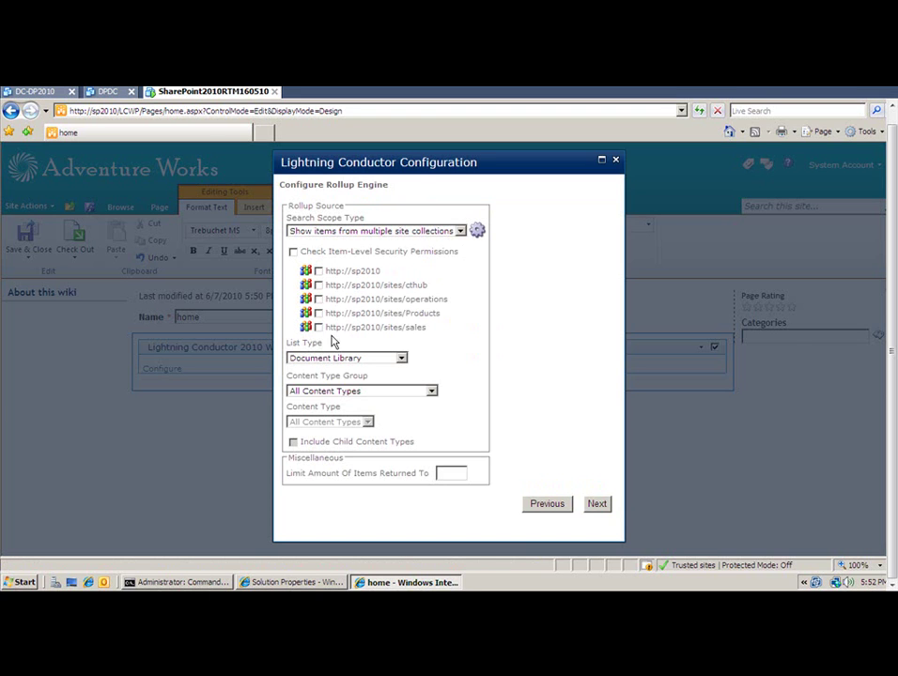
click(319, 327)
click(318, 312)
click(460, 230)
Try the multiple-sites scope, ticking International Sales, EMEA and USA under Sales
click(416, 262)
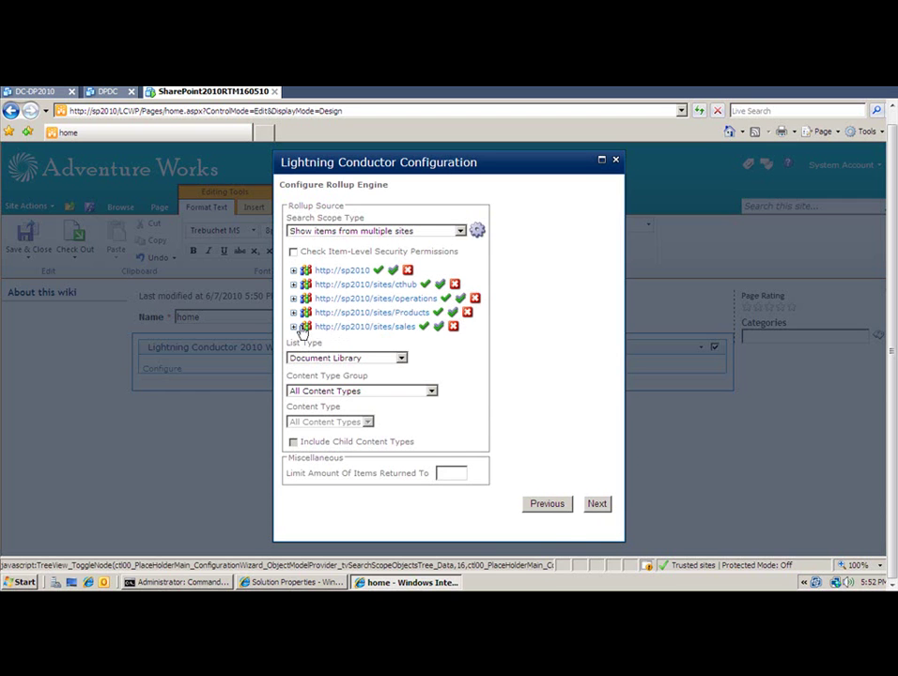
click(294, 327)
click(307, 341)
click(321, 383)
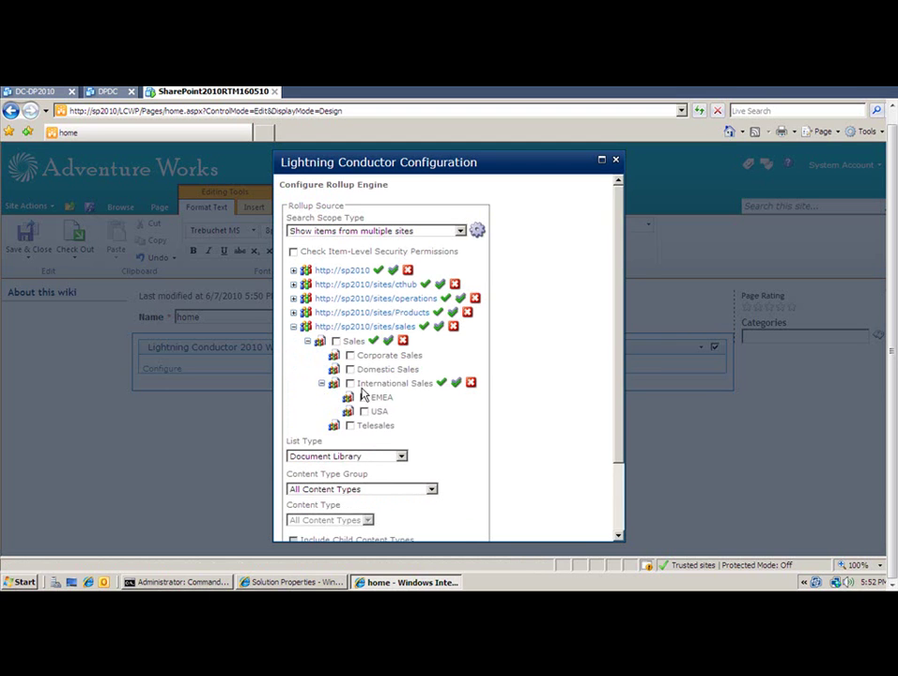
click(350, 383)
click(364, 397)
click(364, 412)
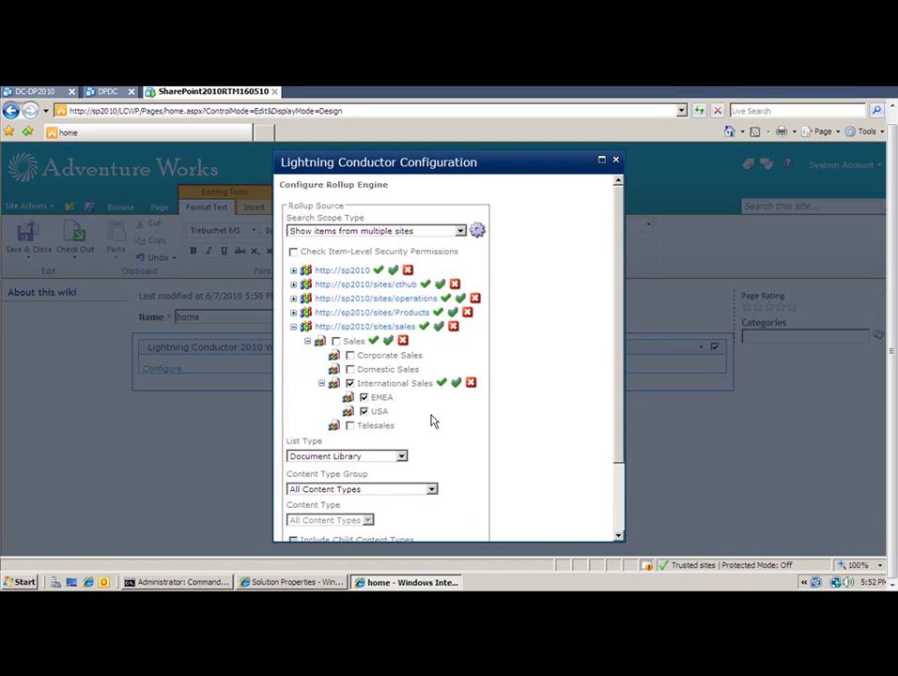
Switch to multiple lists and tick Announcements under Sales and Corporate Sales
click(460, 231)
click(438, 270)
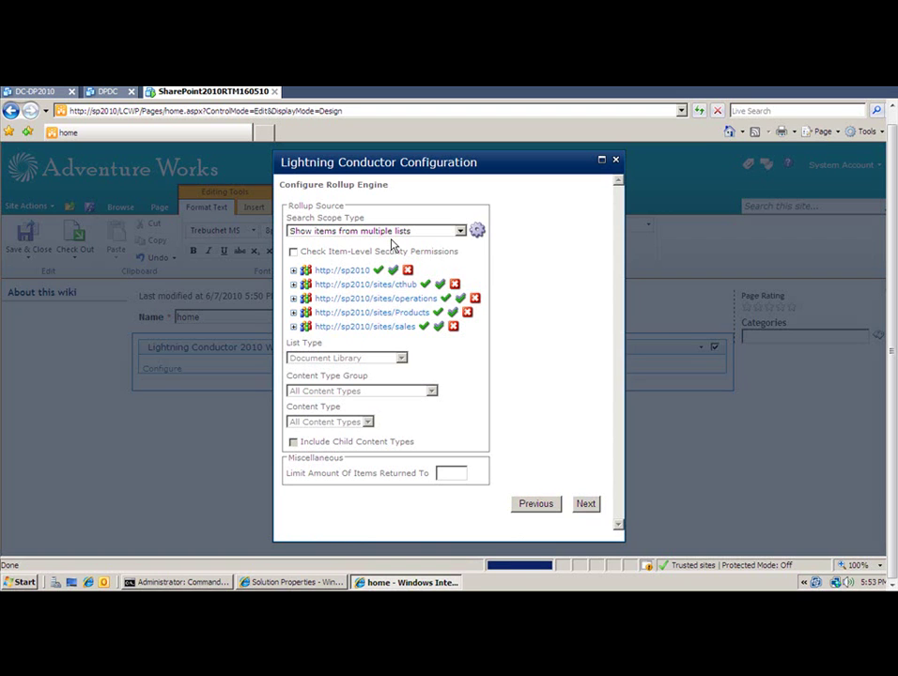
click(293, 326)
click(308, 340)
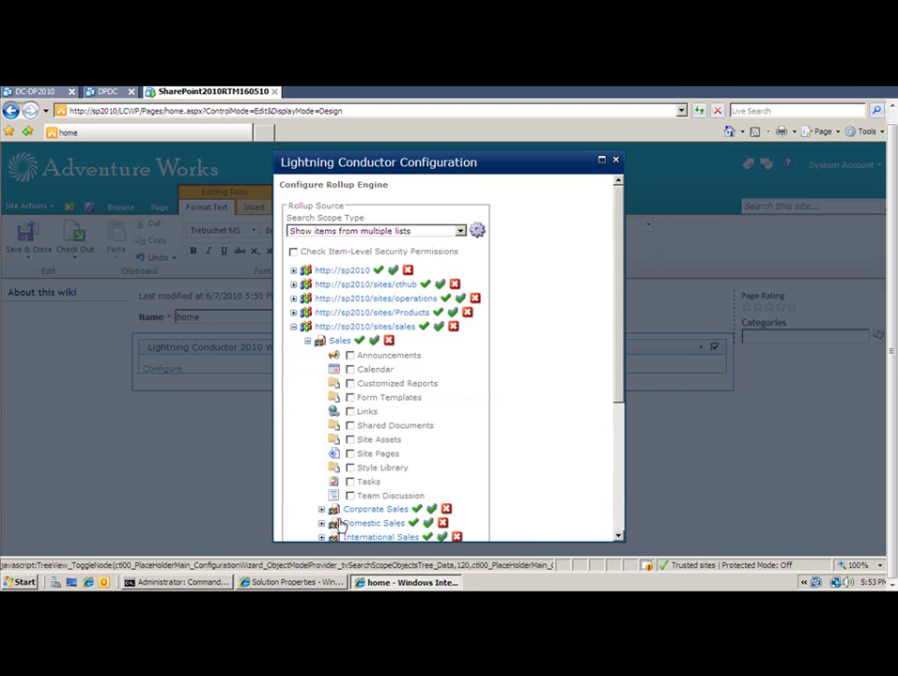
click(321, 509)
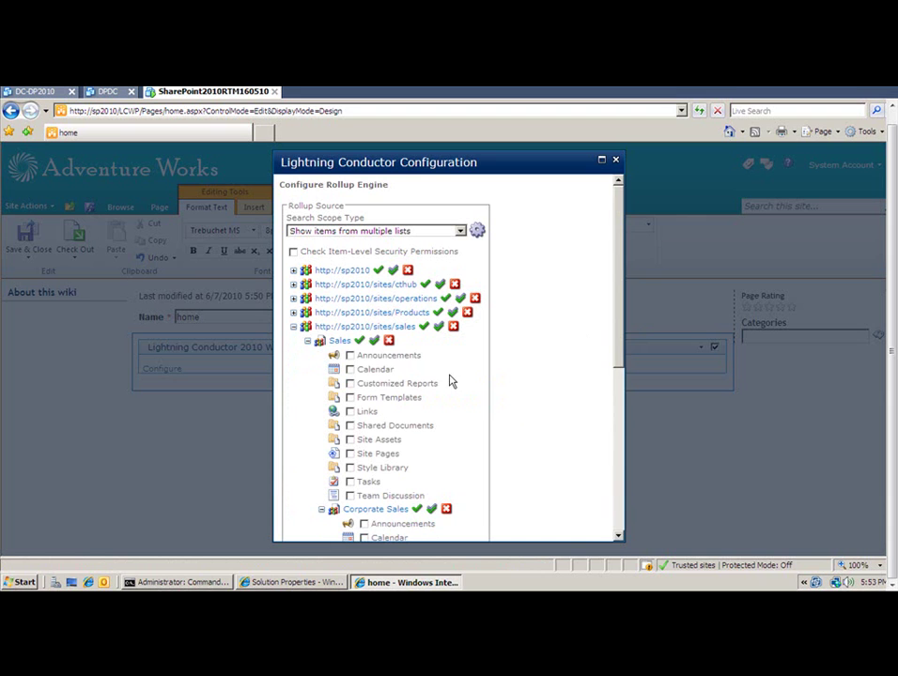
click(349, 356)
click(364, 523)
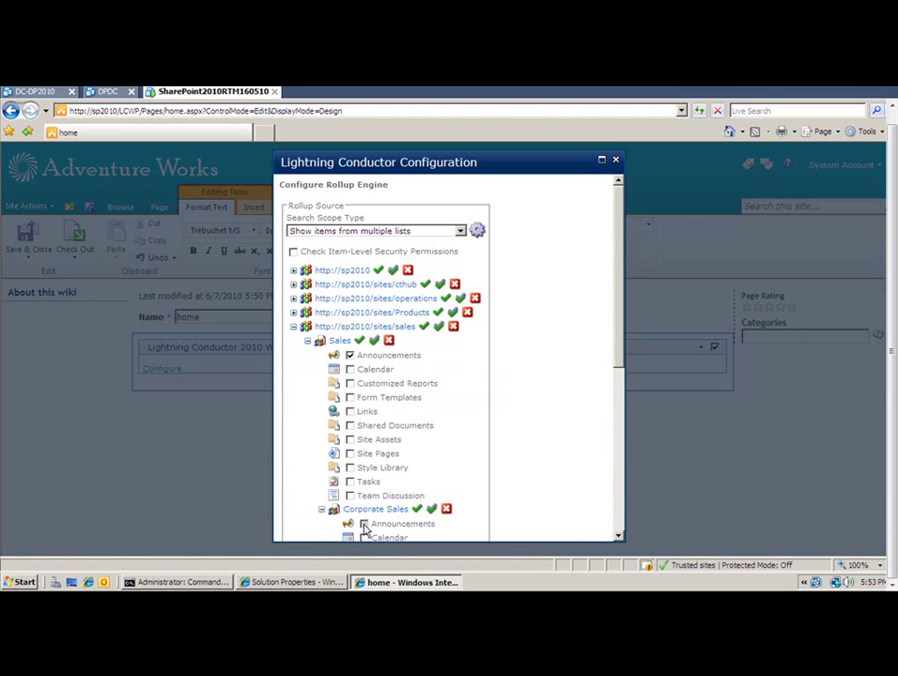
Return the scope to multiple site collections with Products and sales ticked
click(460, 231)
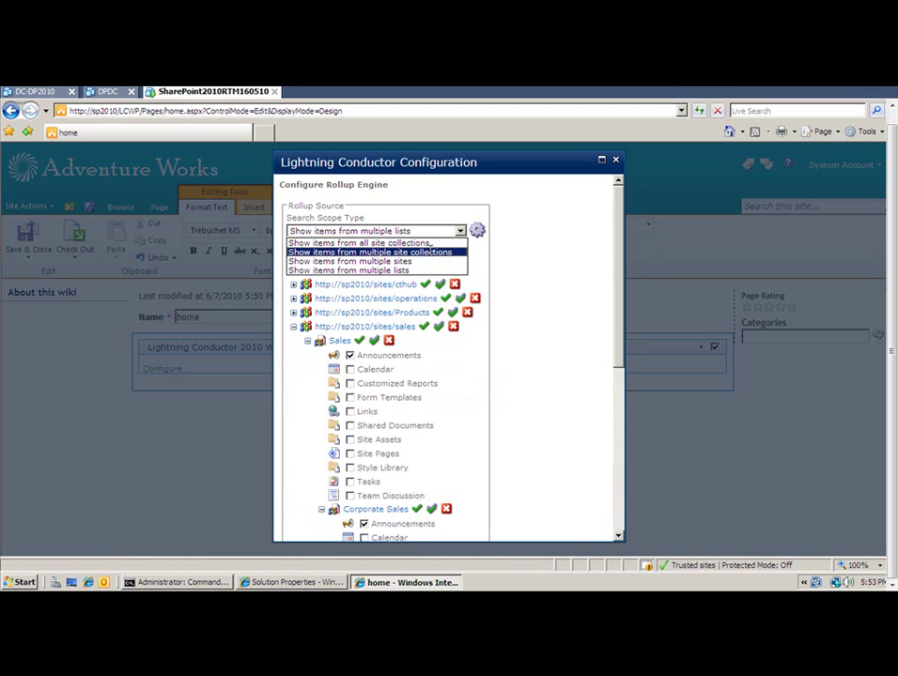
click(434, 253)
click(478, 232)
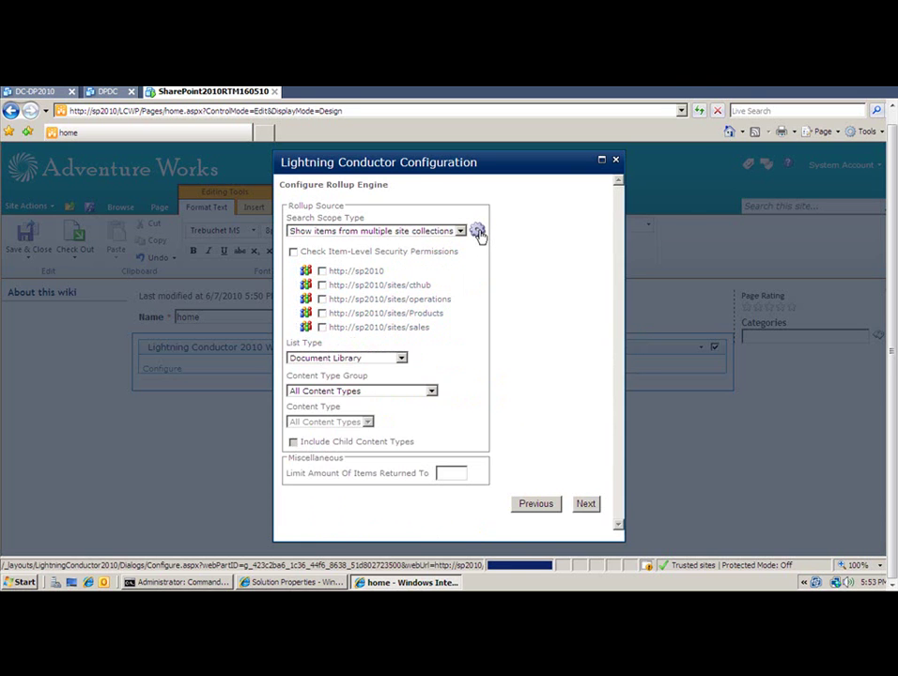
click(322, 328)
click(322, 314)
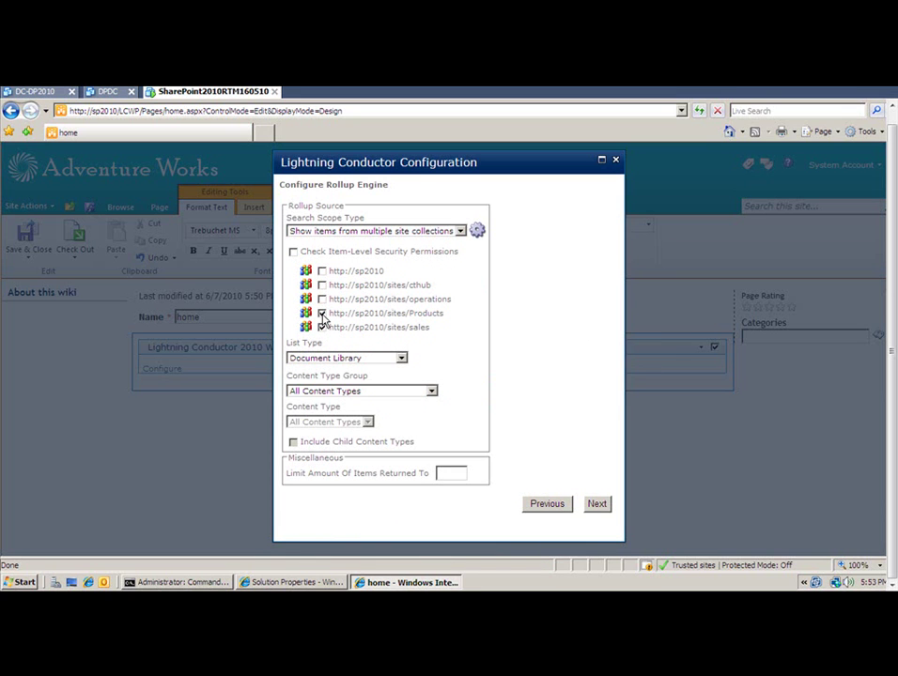
Set the List Type to Tasks
click(401, 358)
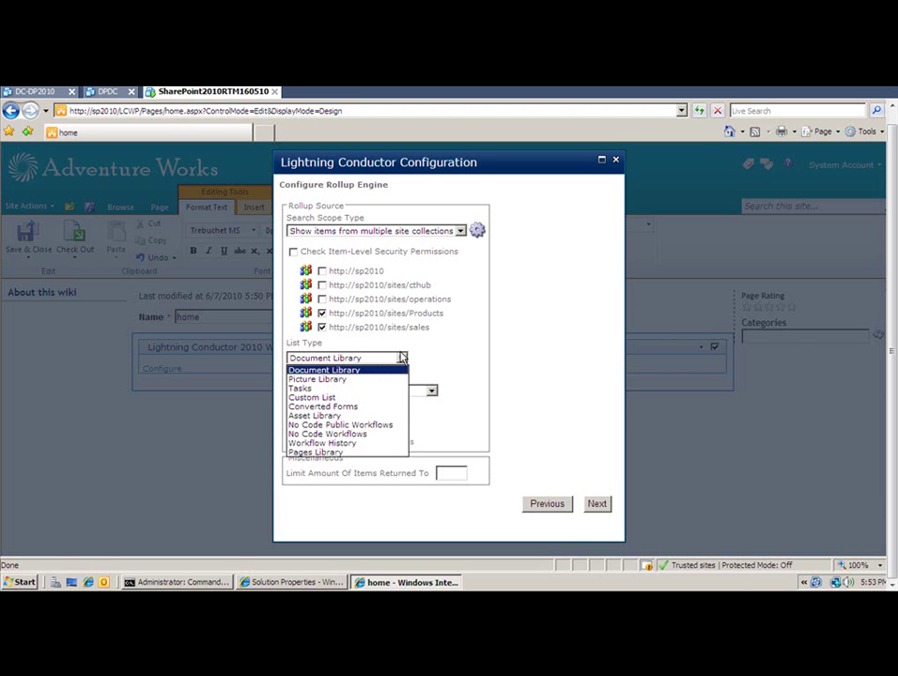
click(401, 358)
click(401, 358)
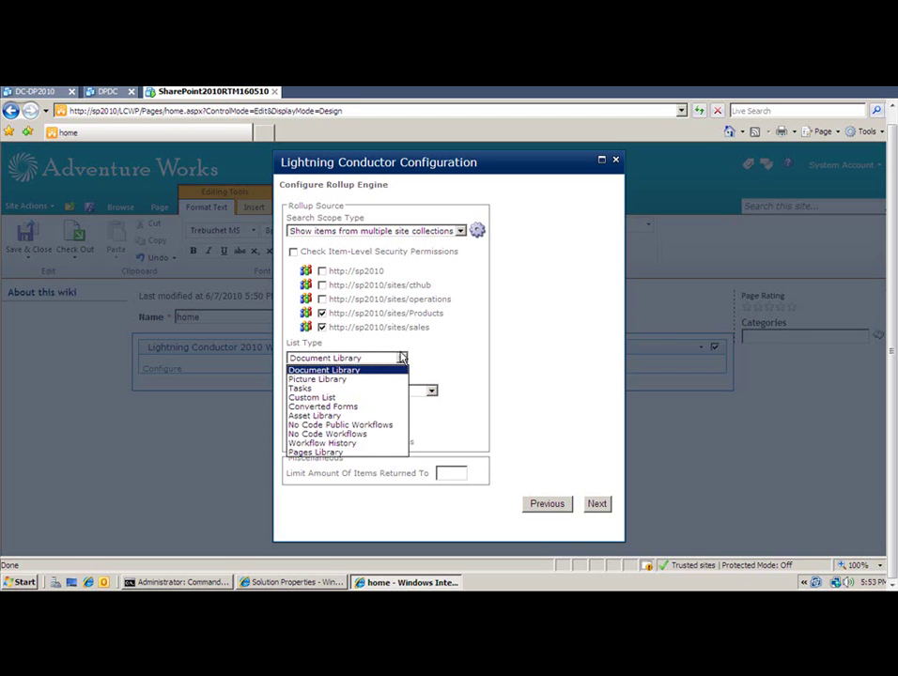
click(347, 390)
click(348, 391)
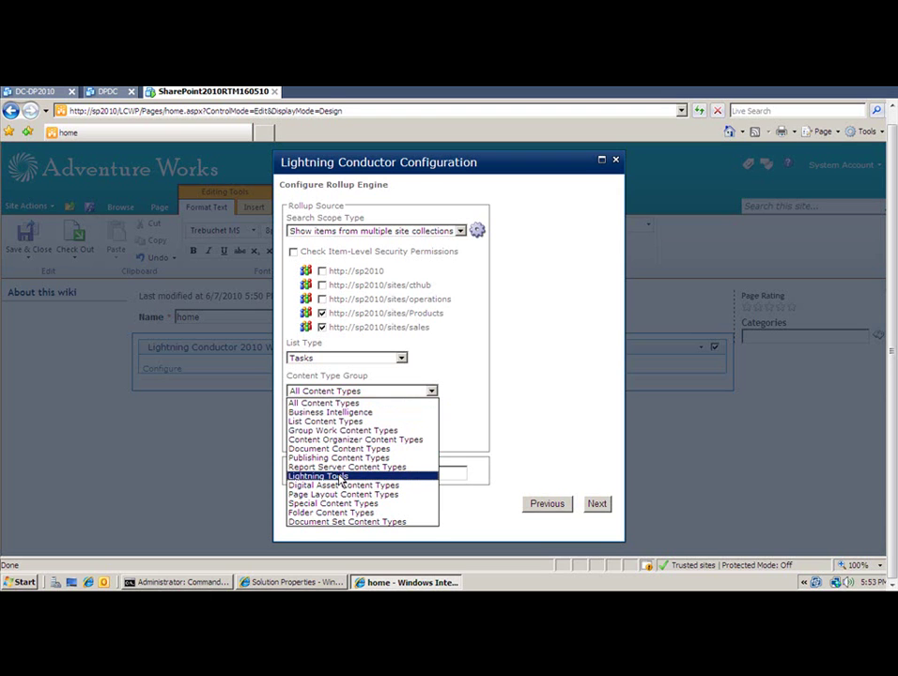
Roll up the Task content type from List Content Types, including child content types
click(325, 421)
click(340, 423)
click(312, 525)
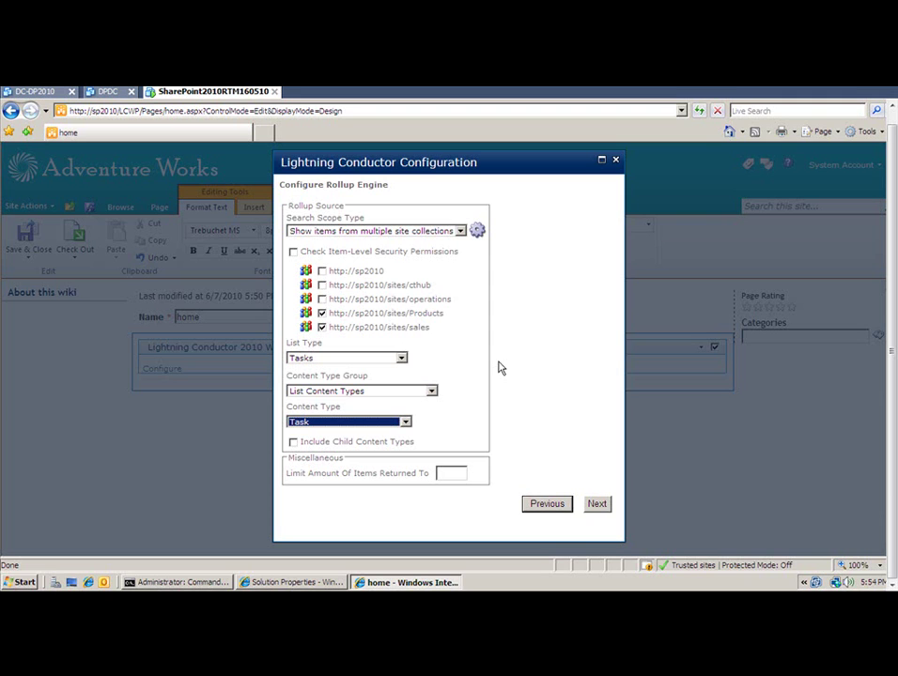
click(293, 443)
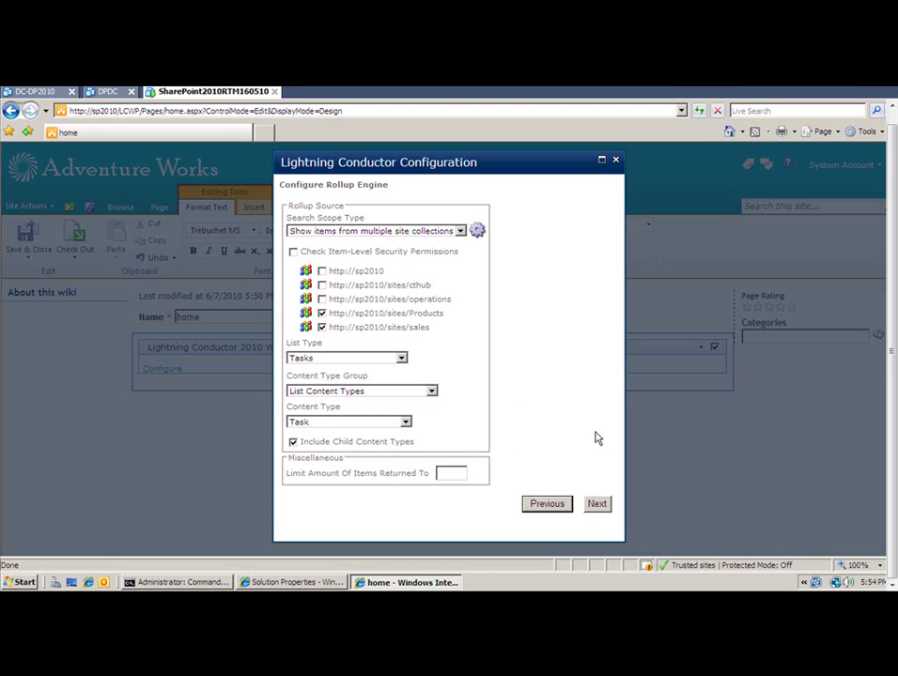
Cap returned items at 10 and keep the task grid aligned left
text(10)
click(598, 504)
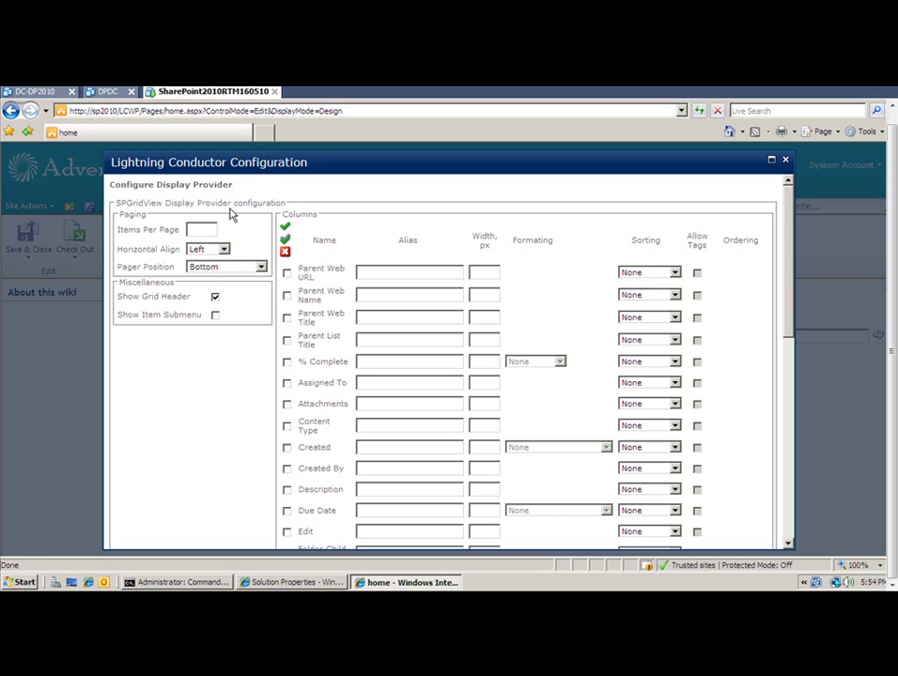
click(199, 229)
click(199, 250)
click(198, 253)
Place the pager at Top And Bottom and turn on the item submenu
click(235, 270)
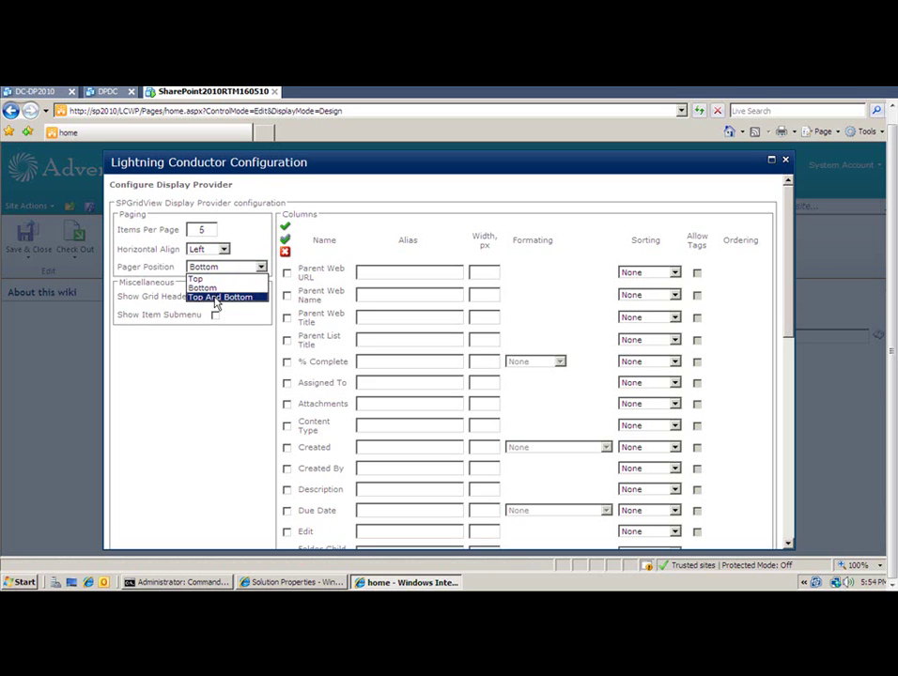
click(221, 296)
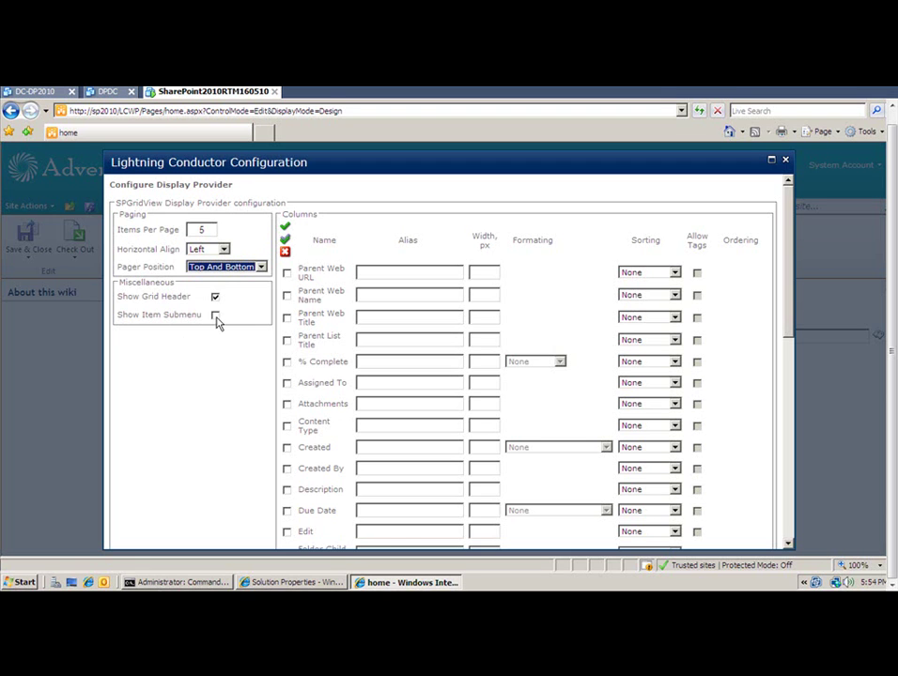
click(215, 317)
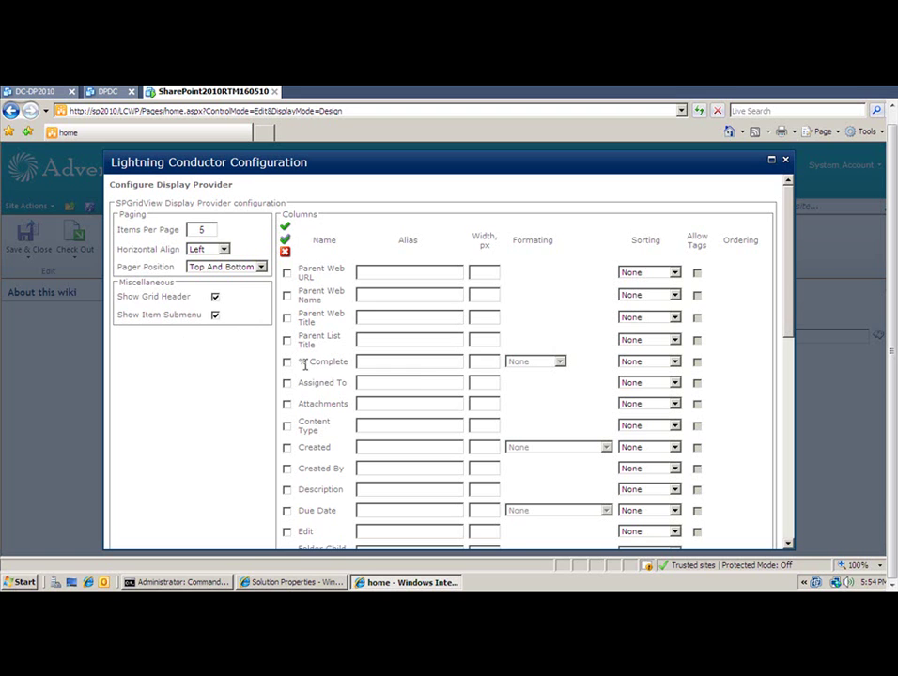
Include the Title column in the display
mouse_move(304, 366)
drag(781, 322, 783, 462)
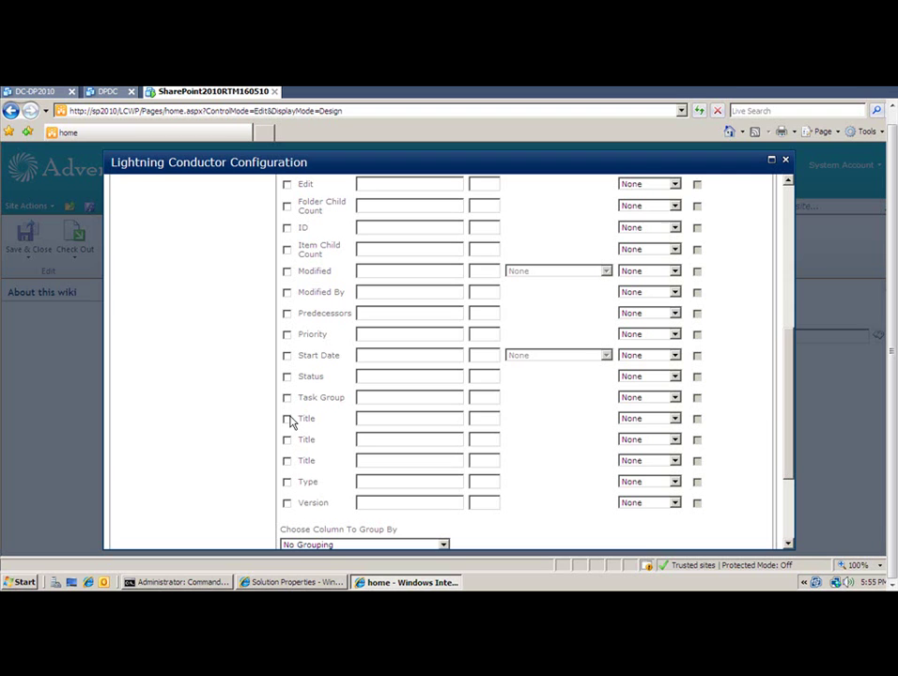
click(381, 418)
Include % Complete formatted as Percent, plus the Assigned To column
drag(785, 425, 787, 310)
click(287, 311)
click(533, 311)
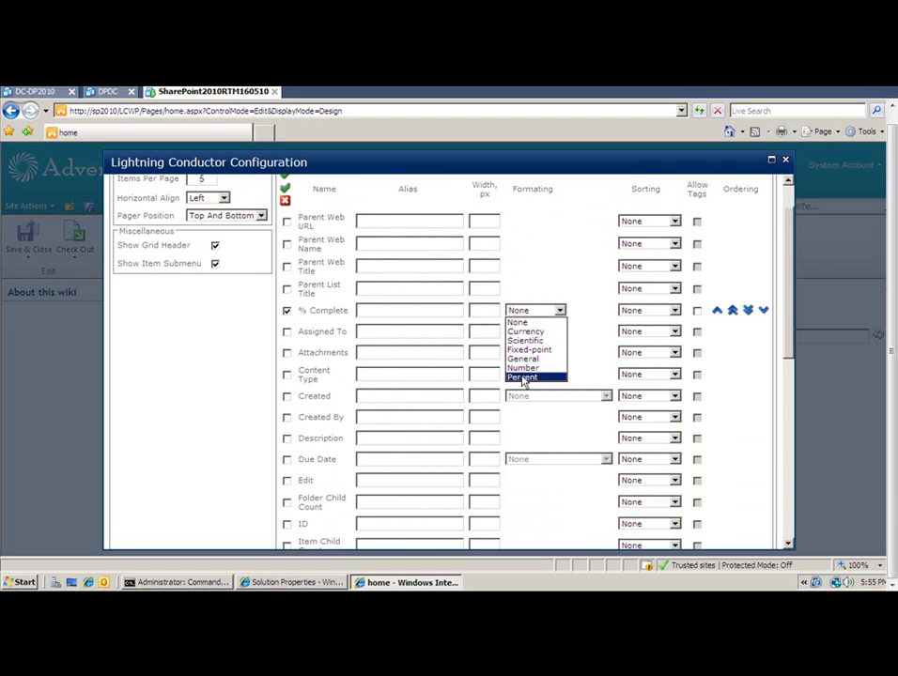
click(522, 378)
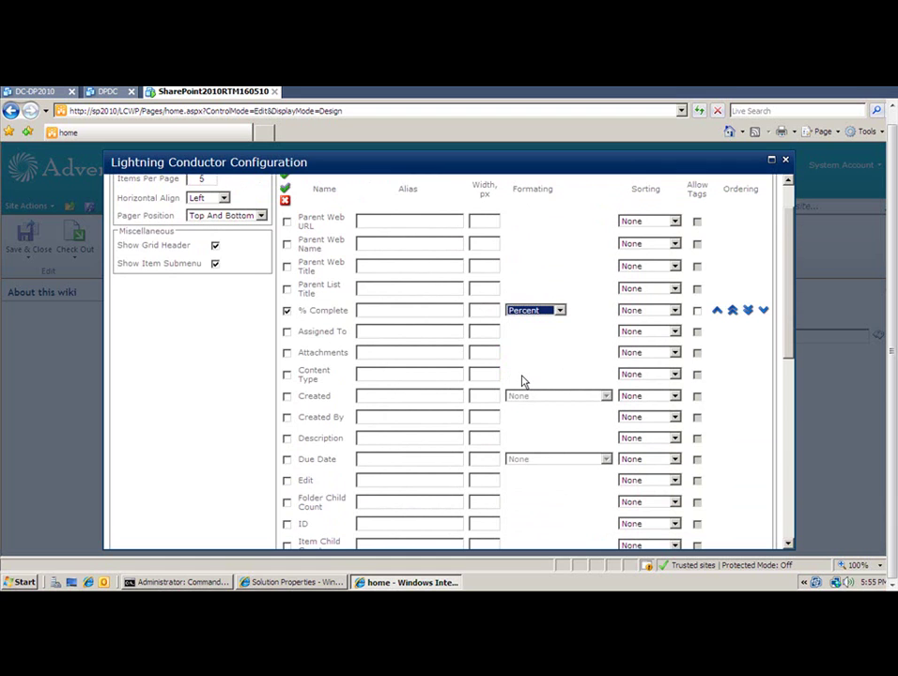
click(286, 331)
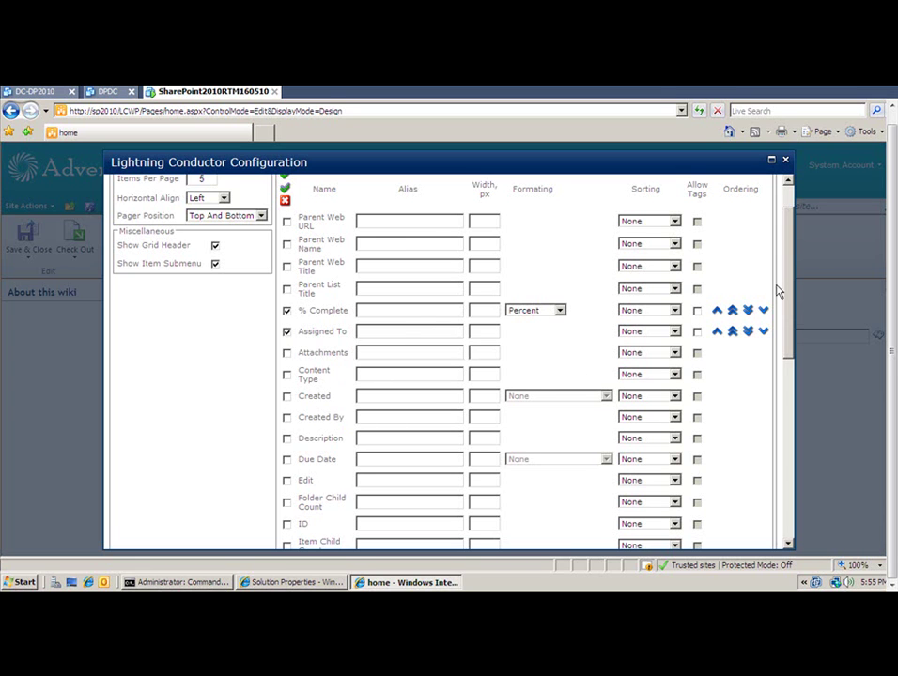
scroll(789, 300, down, 1)
drag(789, 301, 788, 348)
Include Priority, move Title (aliased Task) to the top, and sort it Ascending
click(286, 473)
drag(789, 405, 788, 458)
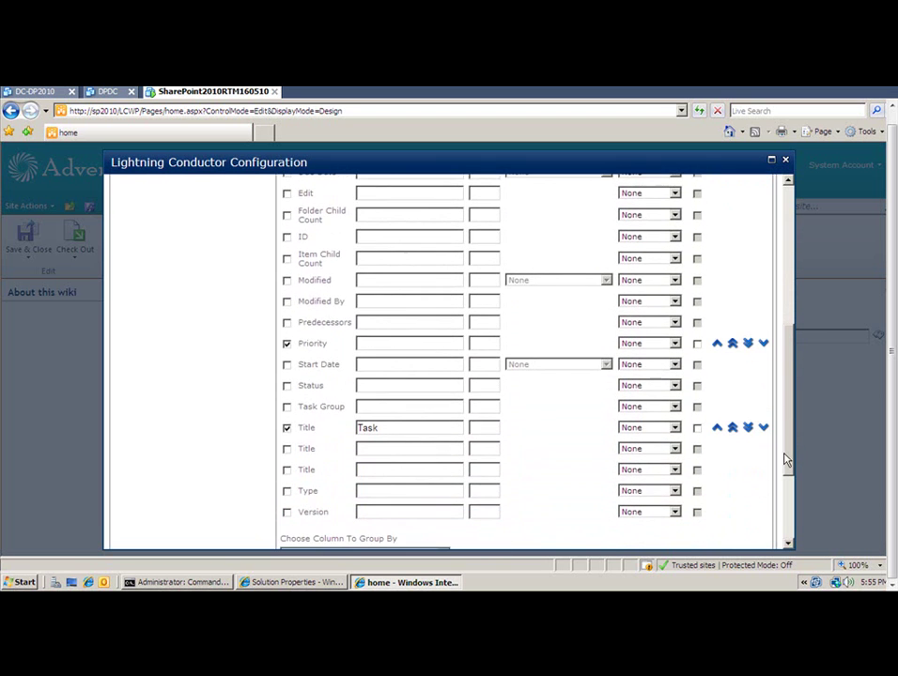
click(733, 429)
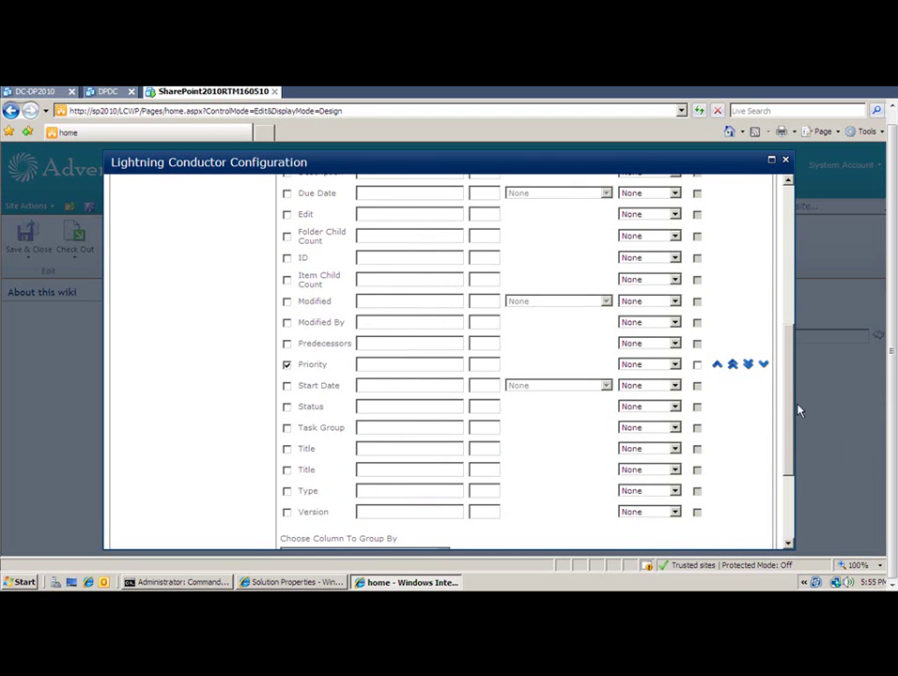
scroll(789, 406, up, 5)
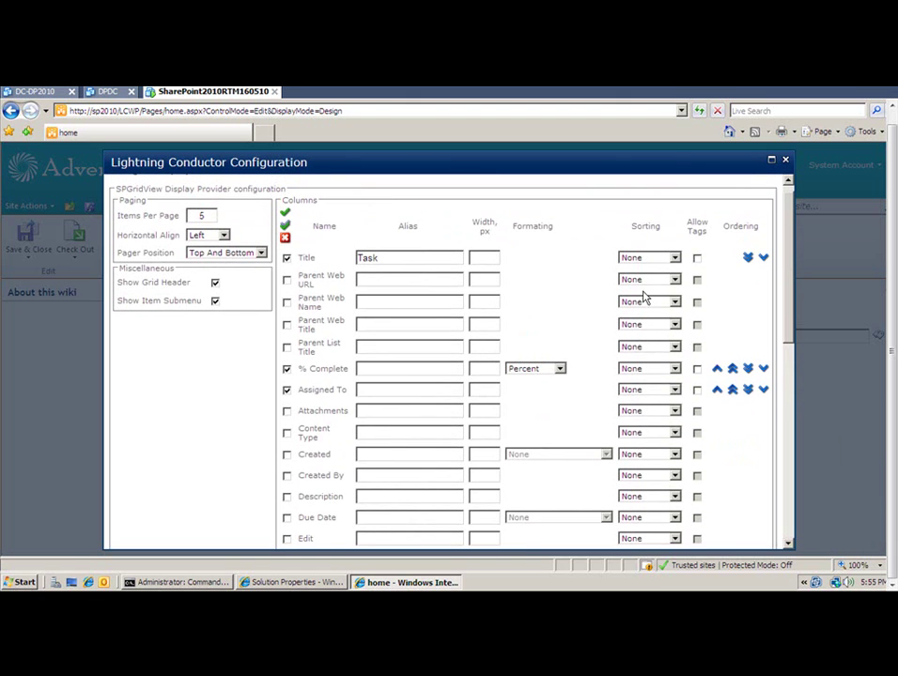
click(672, 258)
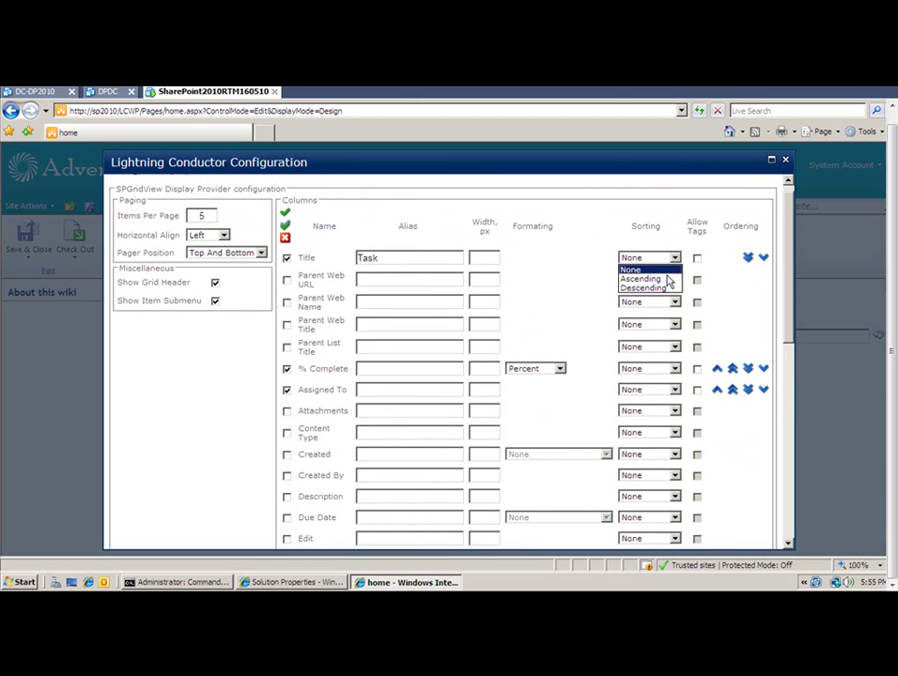
click(666, 280)
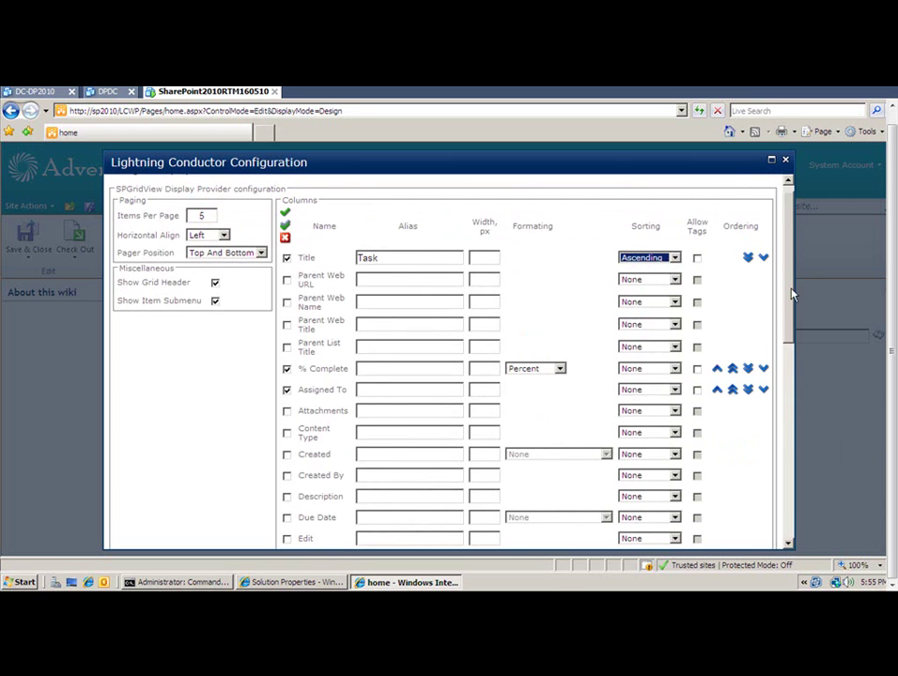
drag(791, 294, 780, 507)
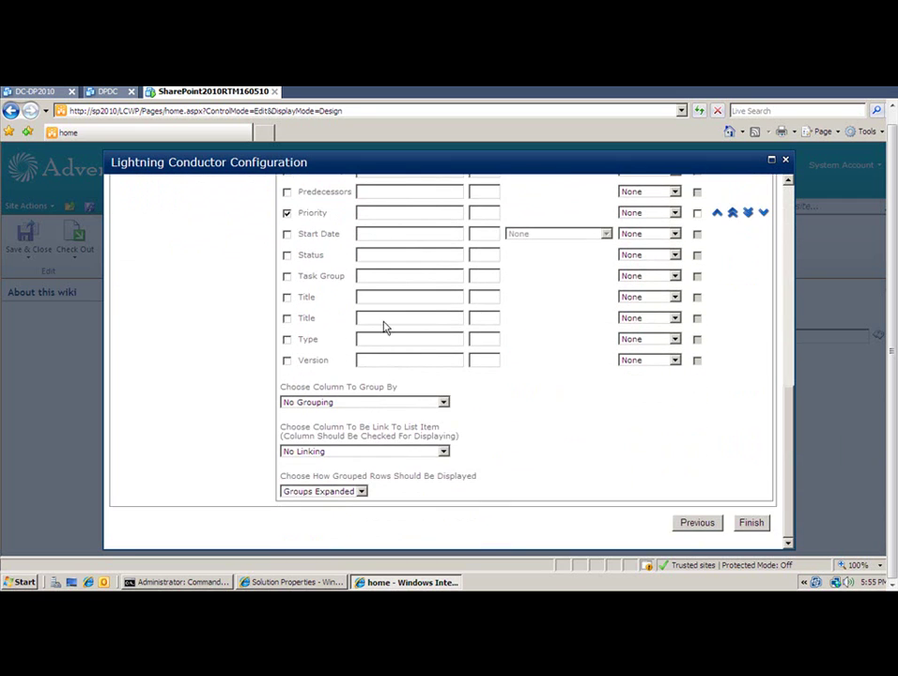
Group rows by Priority, link items via Title [LinkTitle], and finish the web part wizard
click(313, 404)
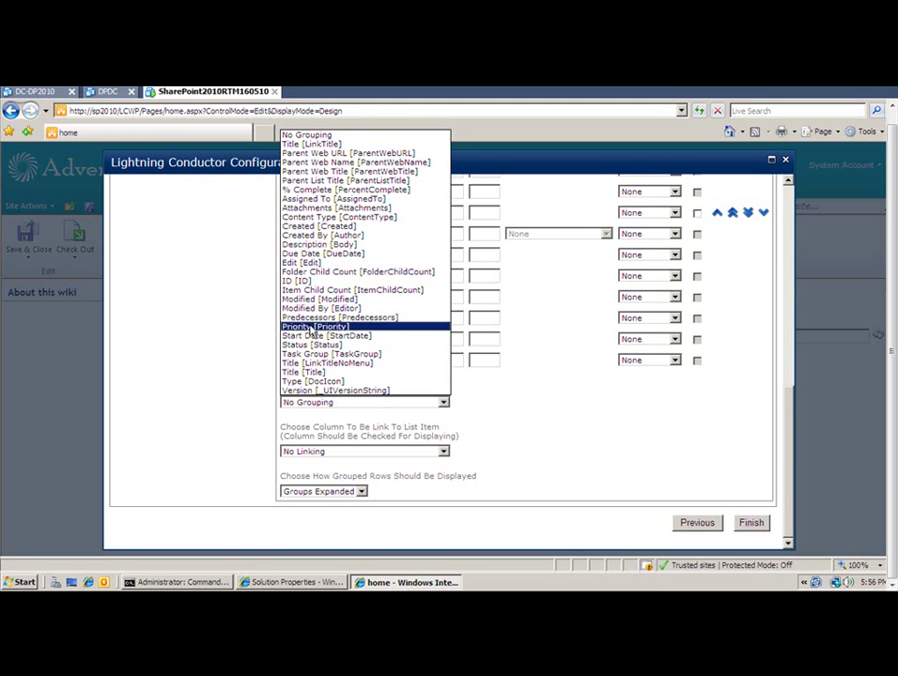
click(316, 326)
click(371, 455)
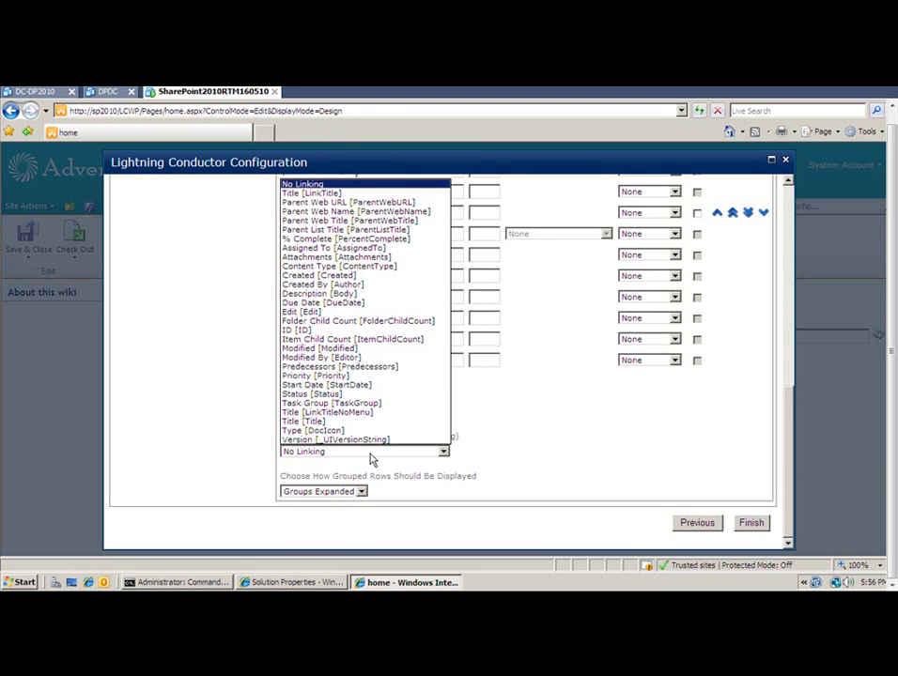
click(320, 195)
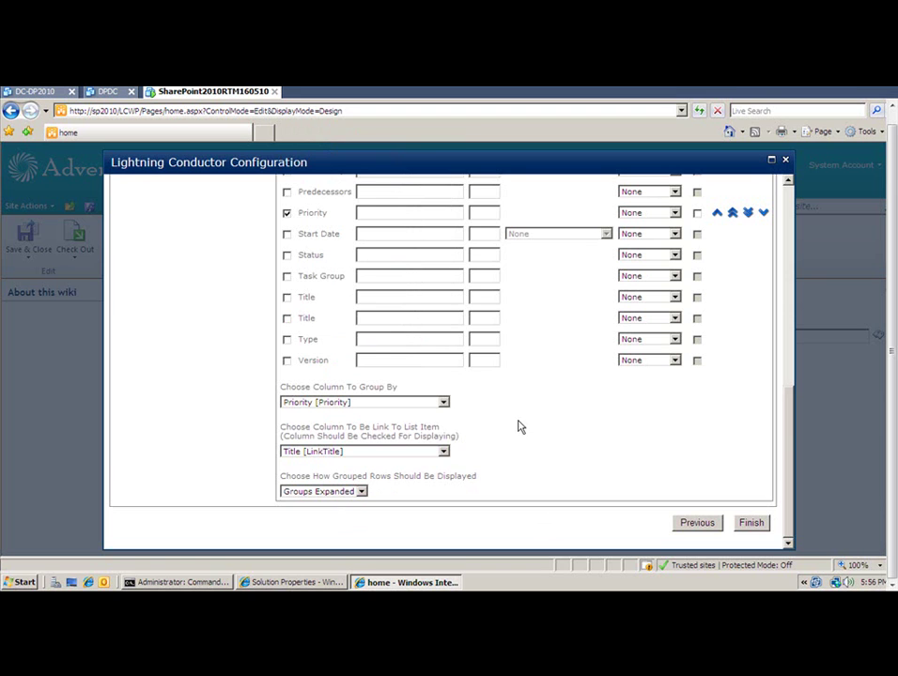
click(752, 526)
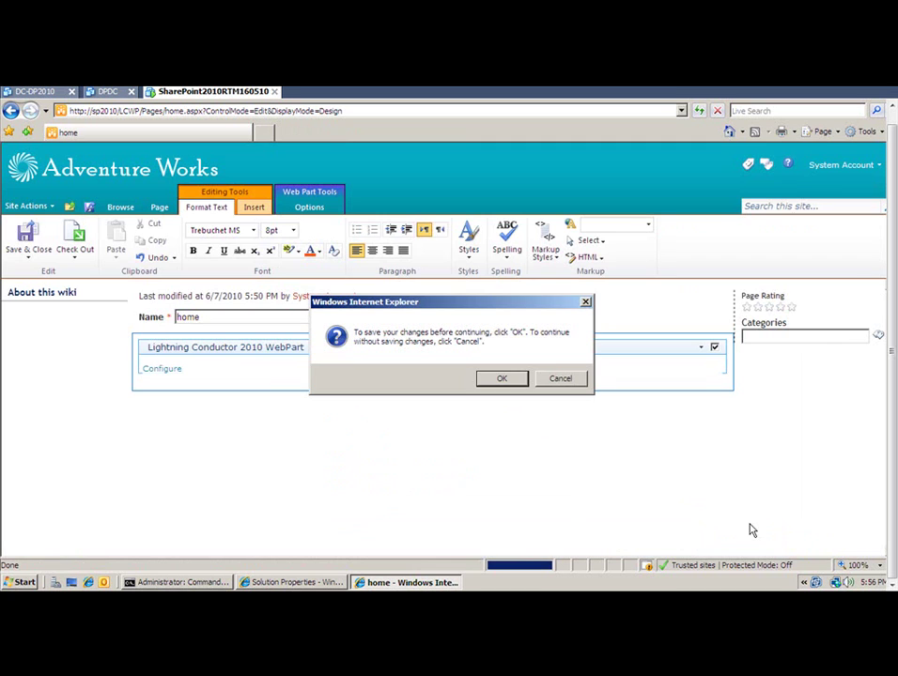
Confirm the save prompt and Save & Close the home page
click(515, 383)
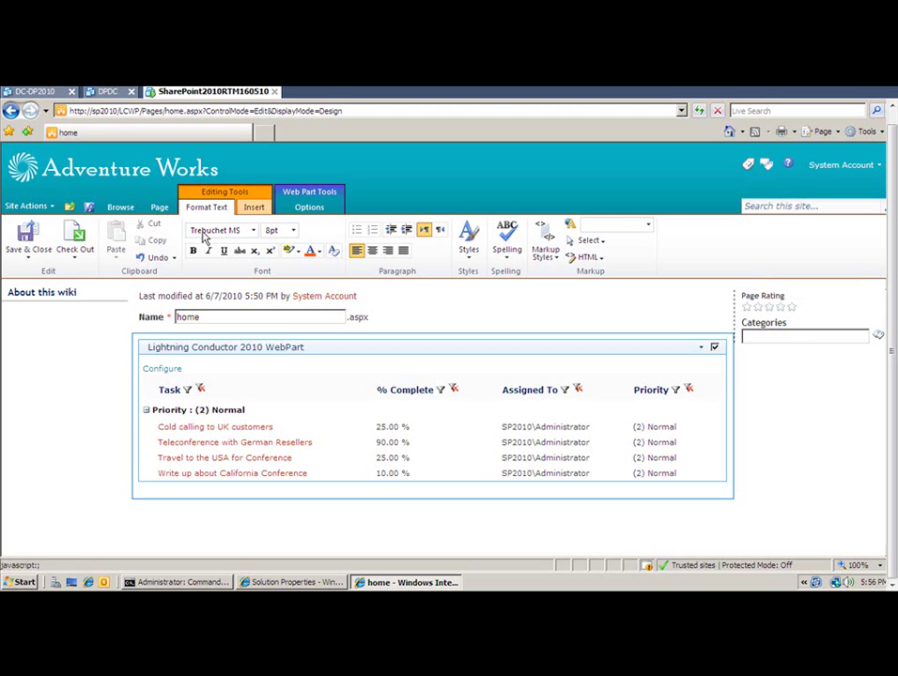
click(33, 251)
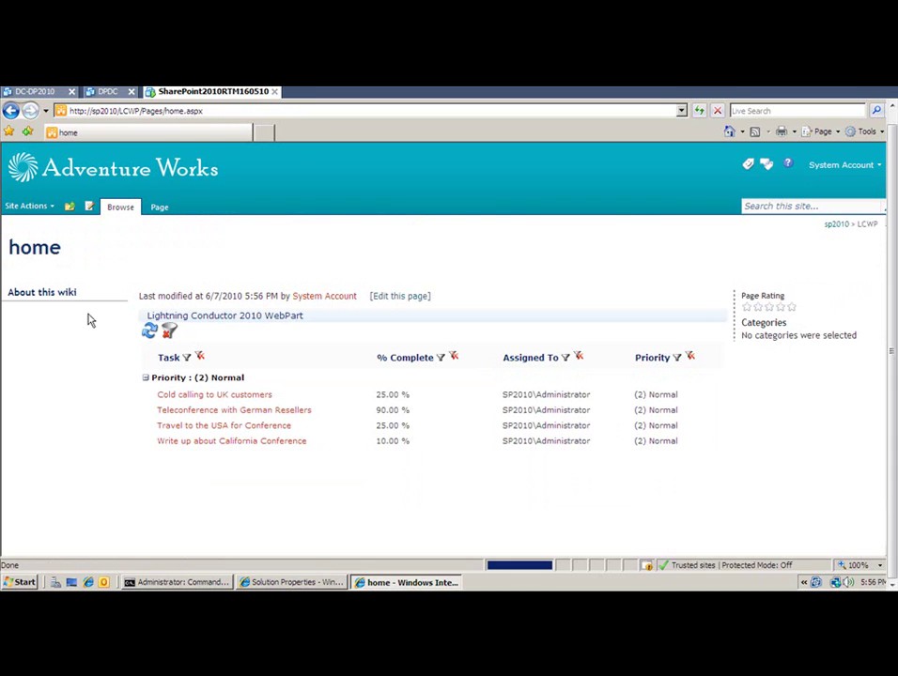
click(440, 359)
click(354, 362)
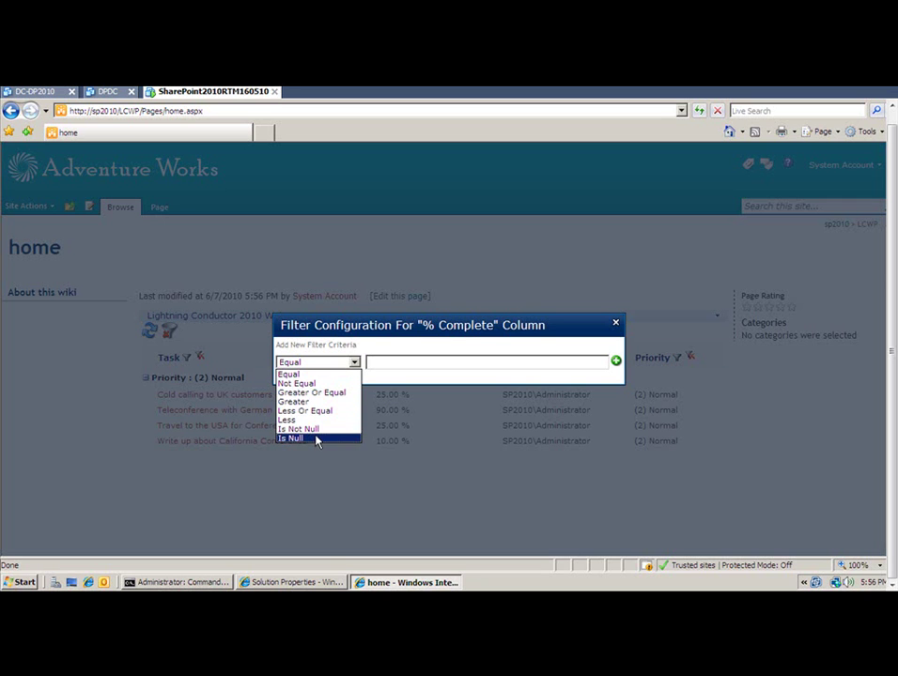
click(617, 323)
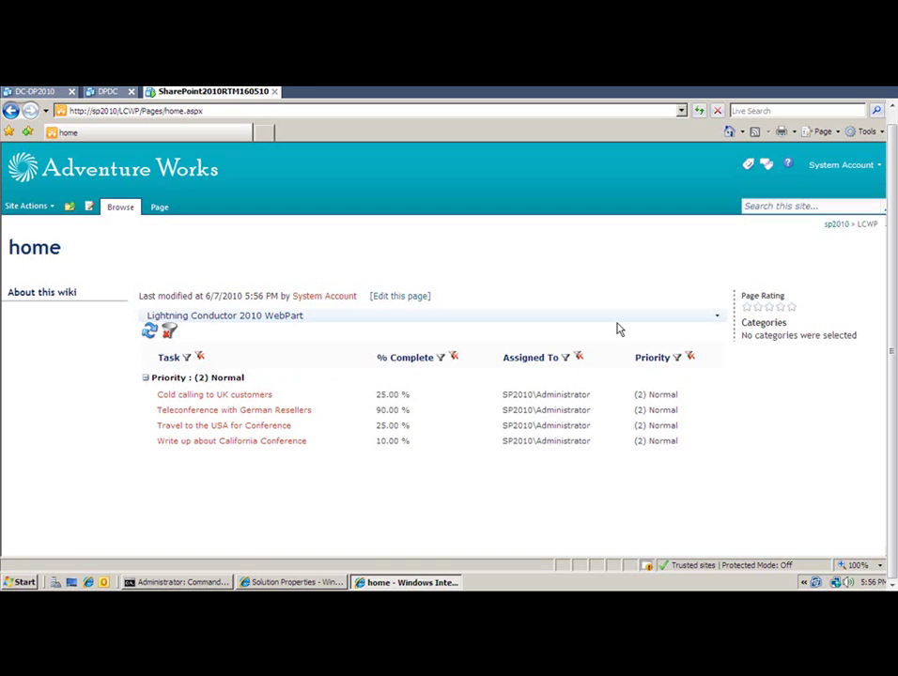
click(566, 360)
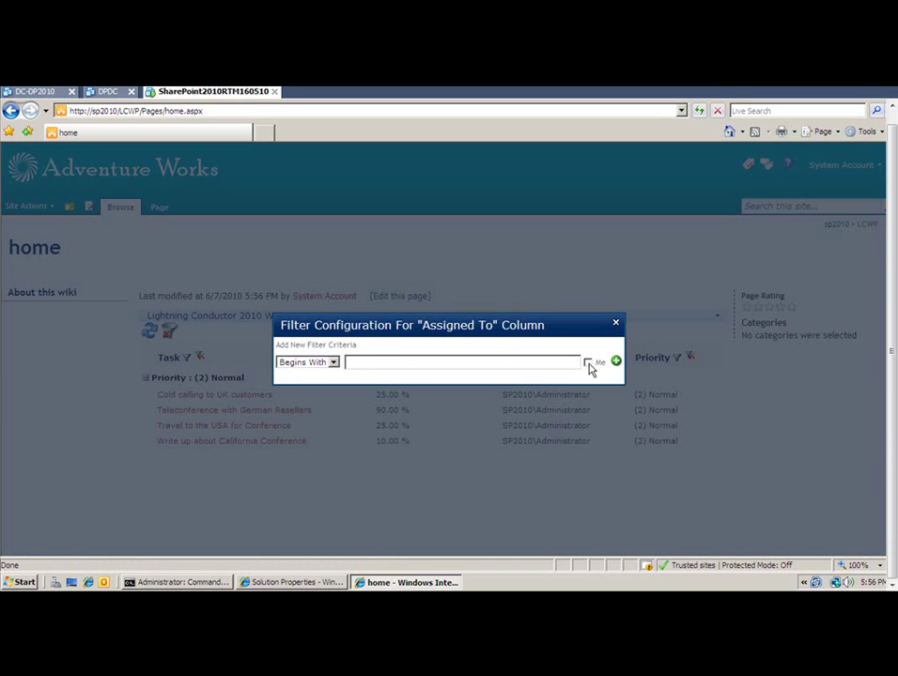
click(333, 363)
click(315, 393)
click(393, 363)
click(616, 322)
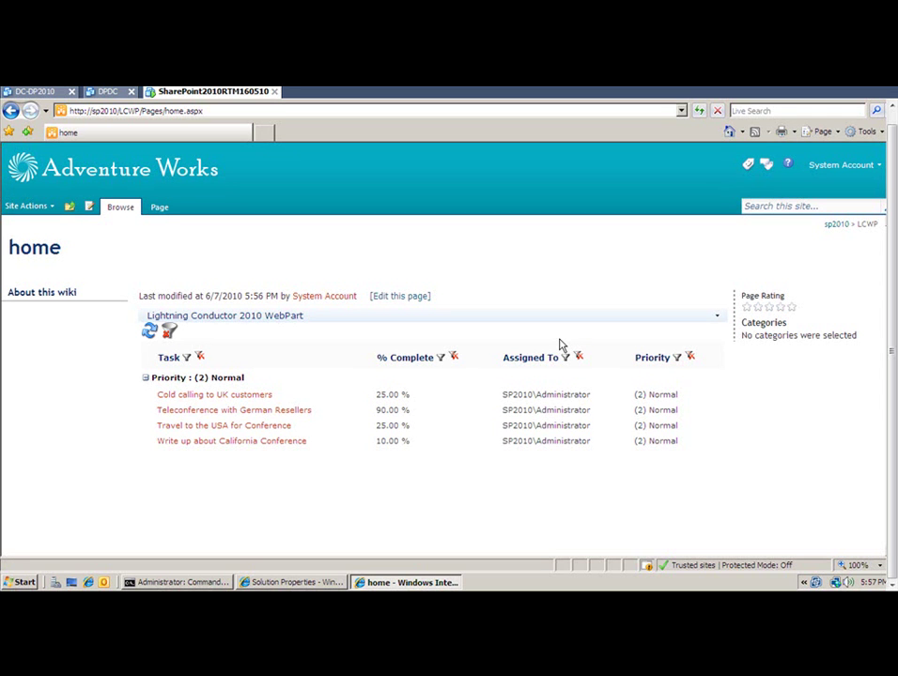